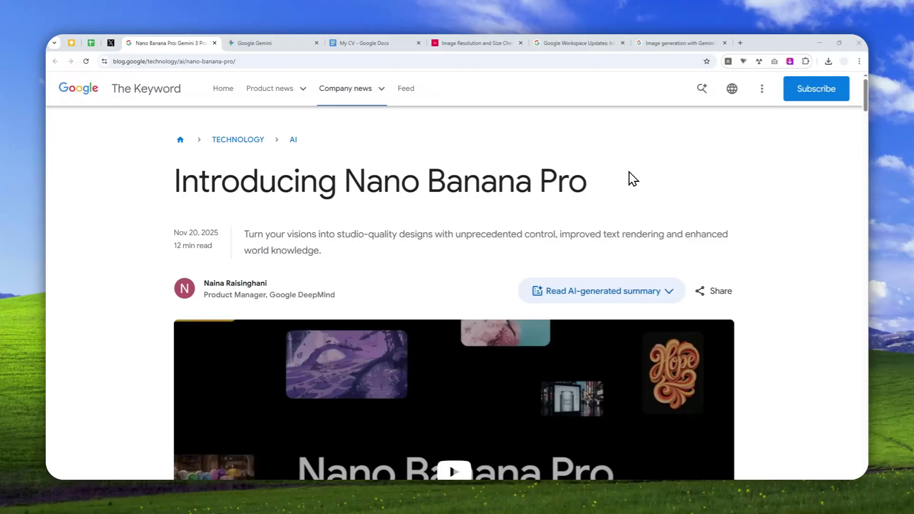
# - Highlight 'Nano Banana Pro' in the blog headline, select the My CV photo, then switch to Gemini
pyautogui.moveTo(628, 176); pyautogui.dragTo(350, 181)
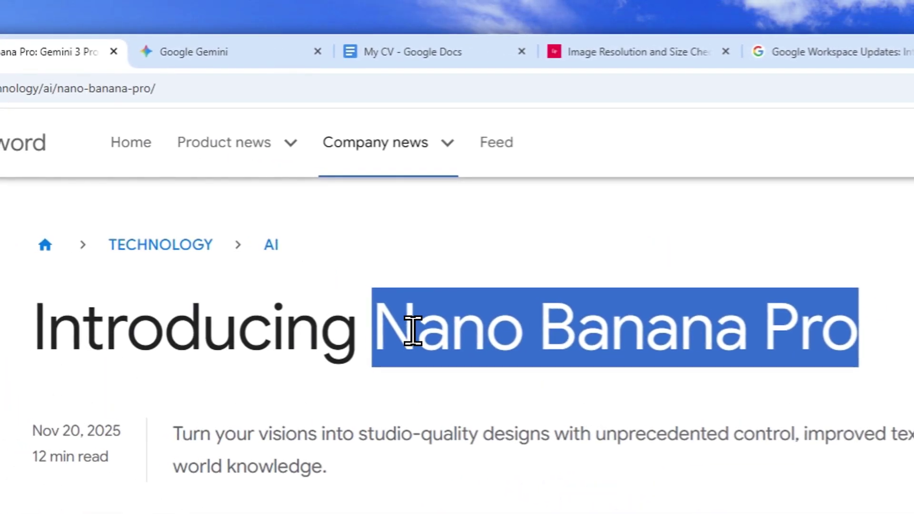
pyautogui.click(436, 49)
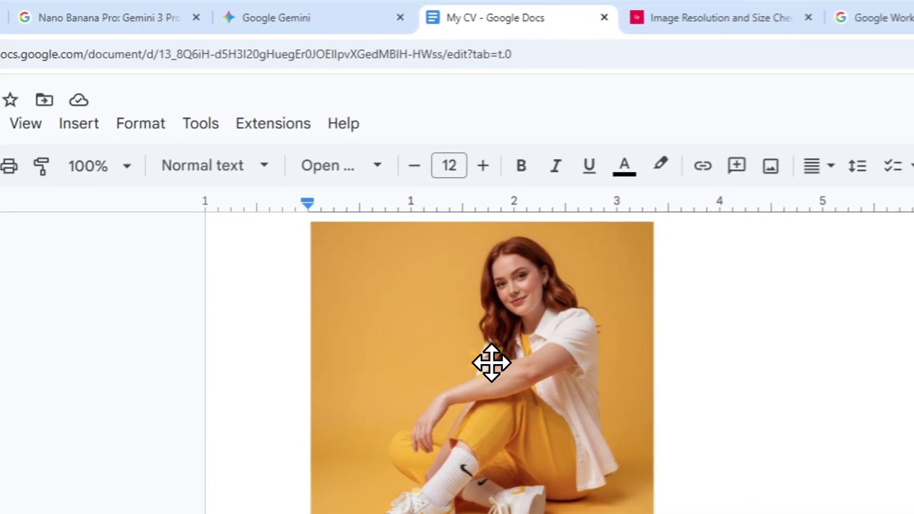
pyautogui.click(445, 409)
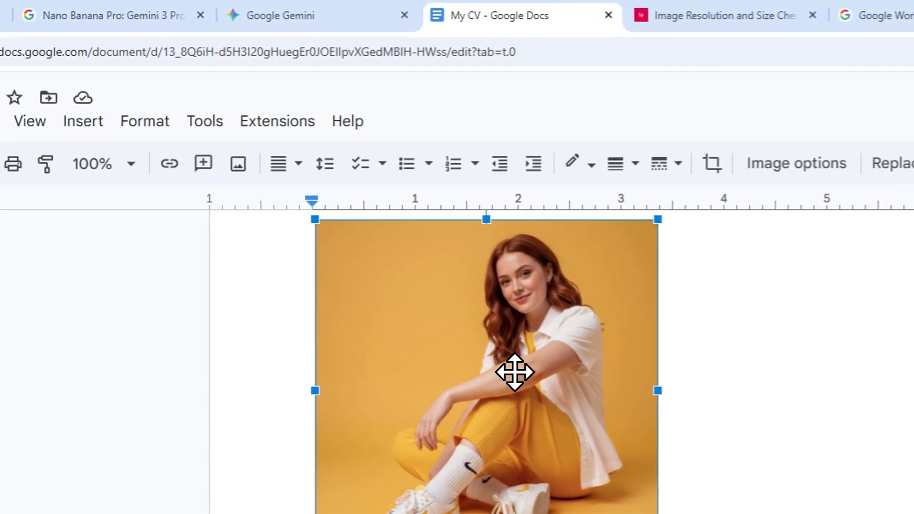
pyautogui.click(376, 16)
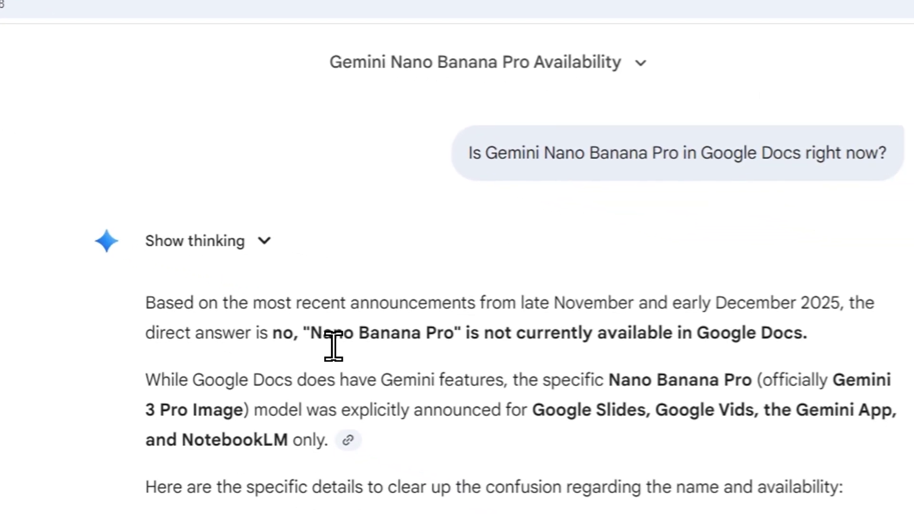
# - Select Gemini's statement that Nano Banana Pro is not currently available in Google Docs
pyautogui.moveTo(308, 333); pyautogui.dragTo(342, 333)
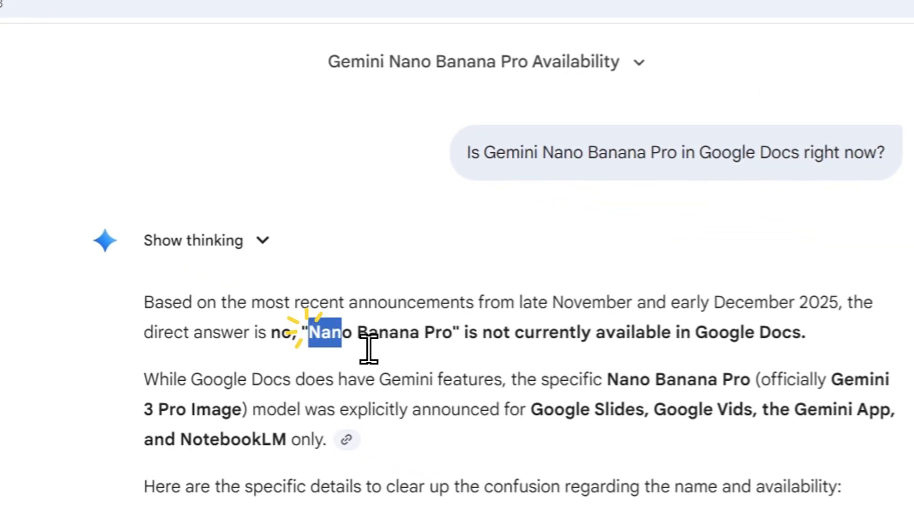
pyautogui.moveTo(608, 336); pyautogui.dragTo(812, 334)
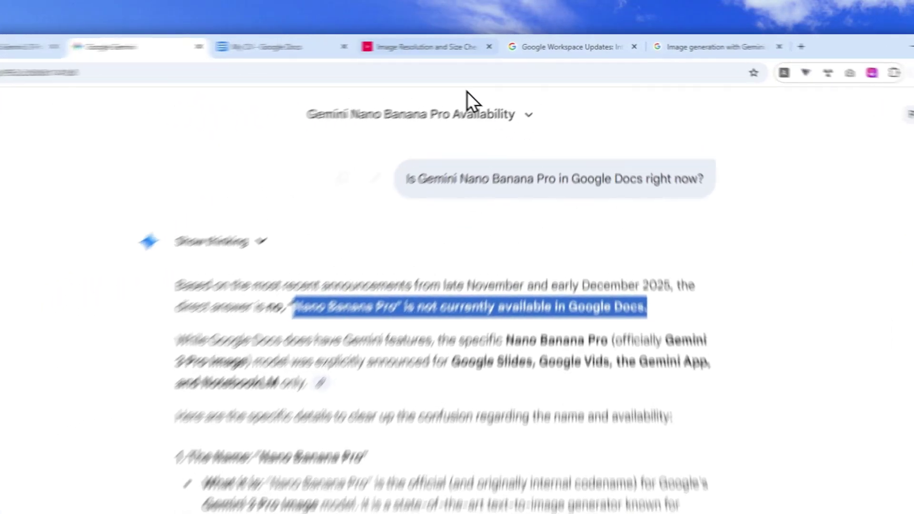
# - Return to the My CV document and select the photo above Technical Skills
pyautogui.click(378, 43)
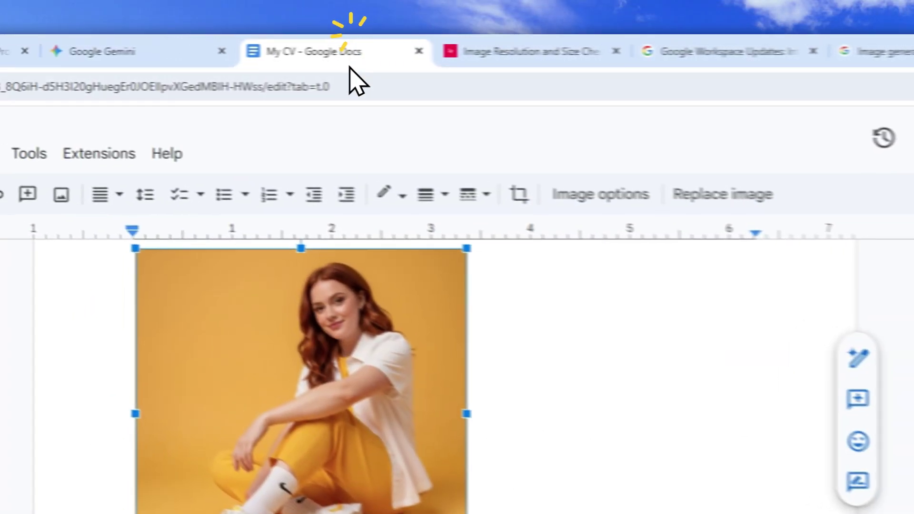
pyautogui.click(390, 240)
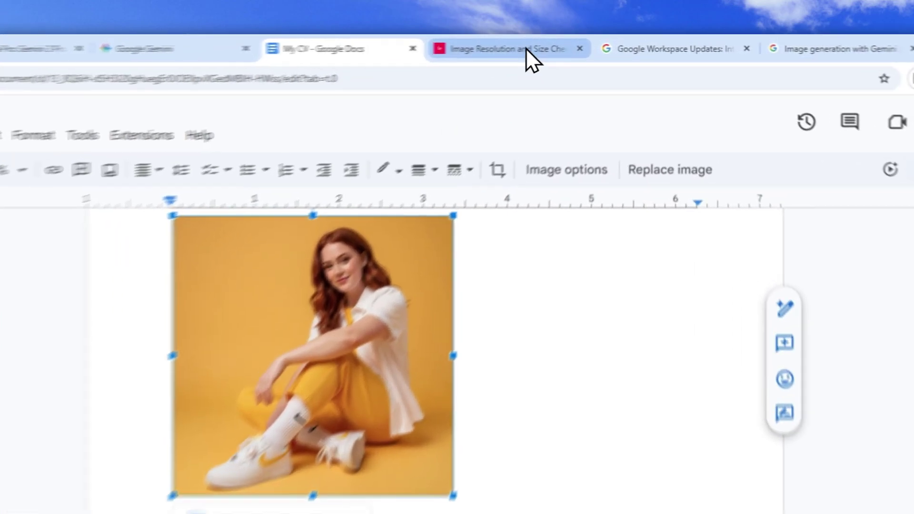
# - Highlight the photo's 2048×2048 resolution in the checker, then switch to the Gemini image-generation docs
pyautogui.click(482, 42)
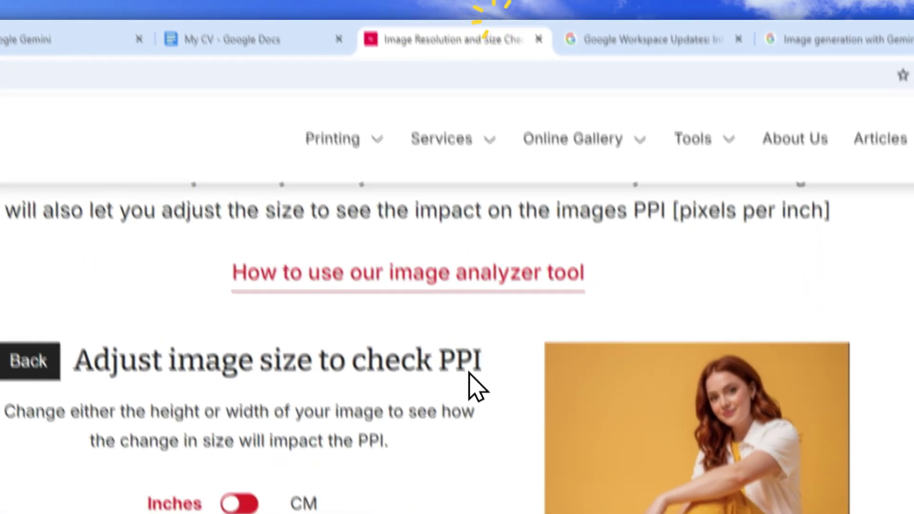
pyautogui.click(621, 489)
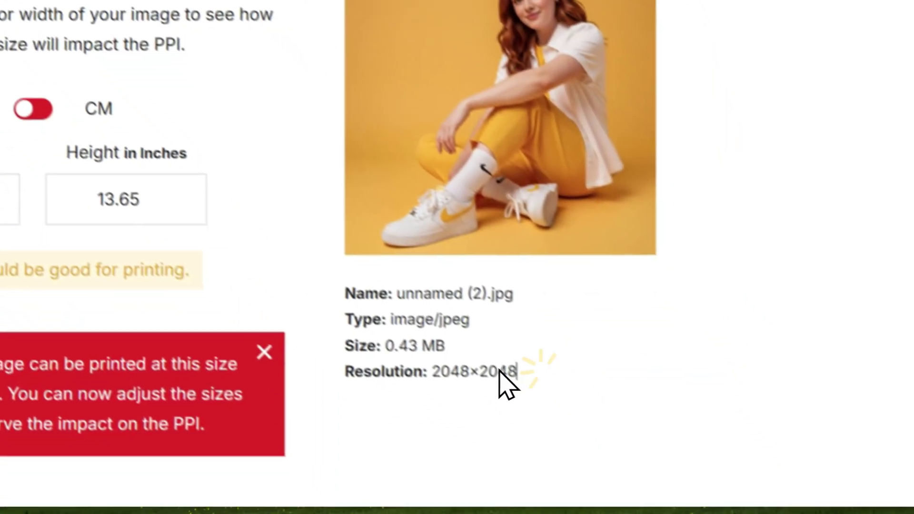
pyautogui.moveTo(500, 376); pyautogui.dragTo(453, 390)
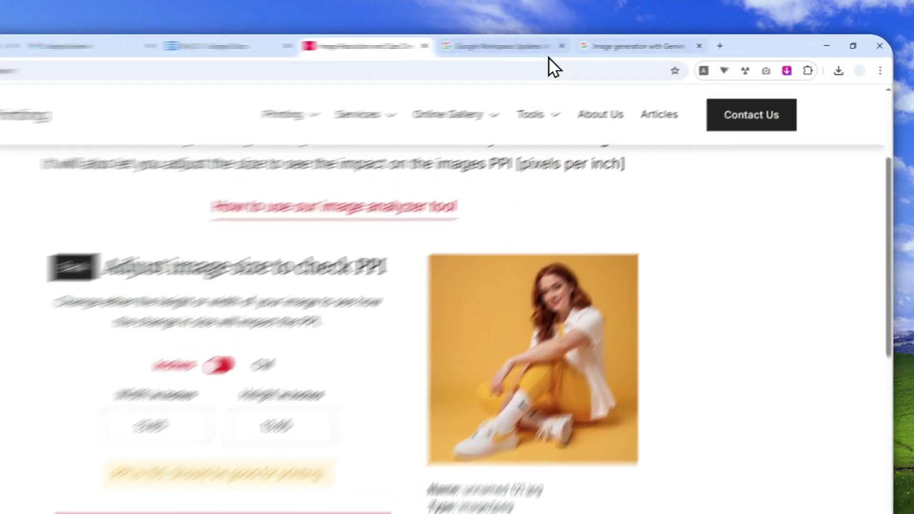
pyautogui.click(676, 42)
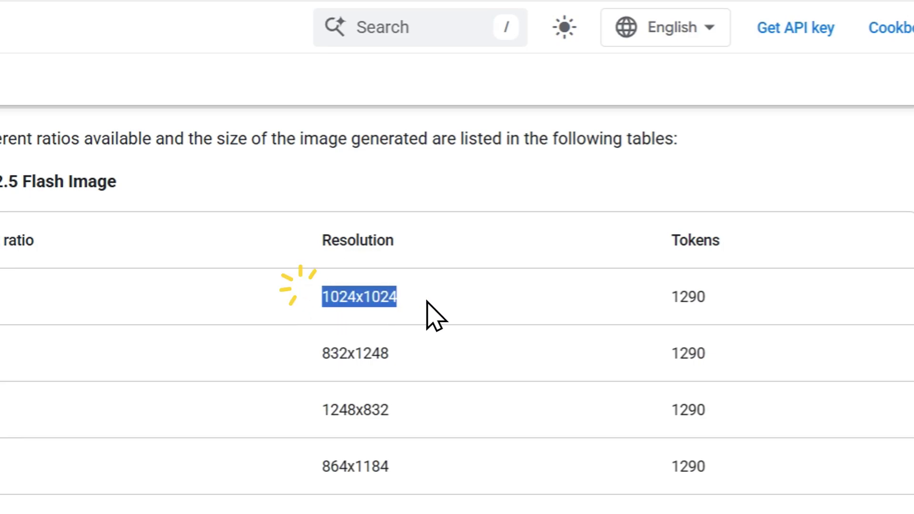
# - Review the Gemini 3 Pro Image table's 2K size of 2048x2048, then switch to Workspace Updates
pyautogui.scroll(-5, 480, 366)
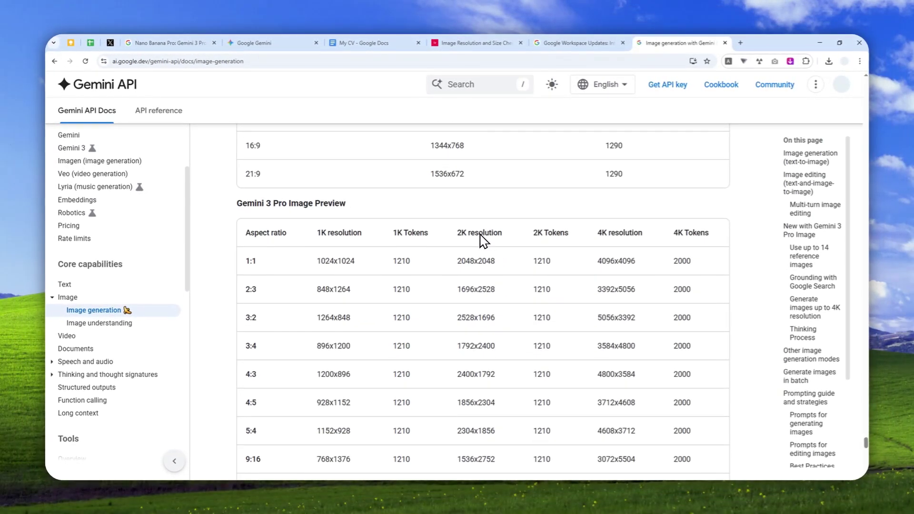
pyautogui.scroll(-1, 483, 240)
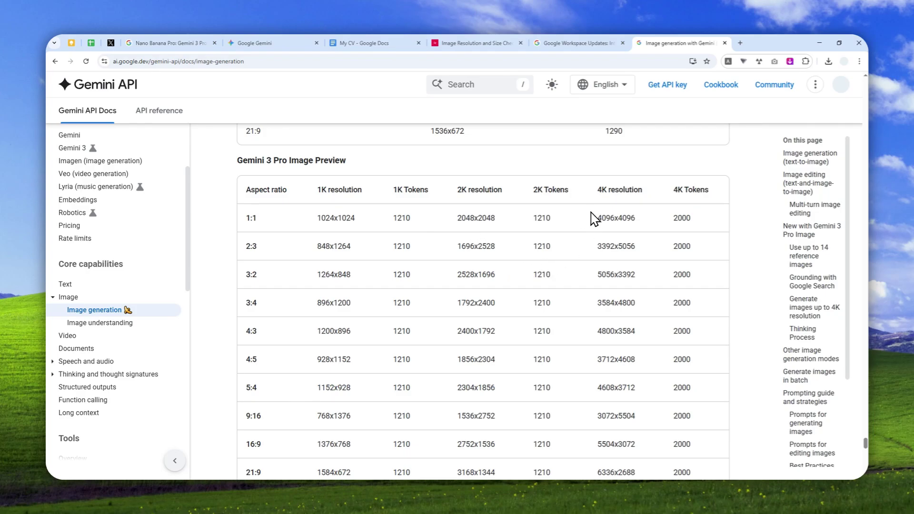
pyautogui.click(571, 43)
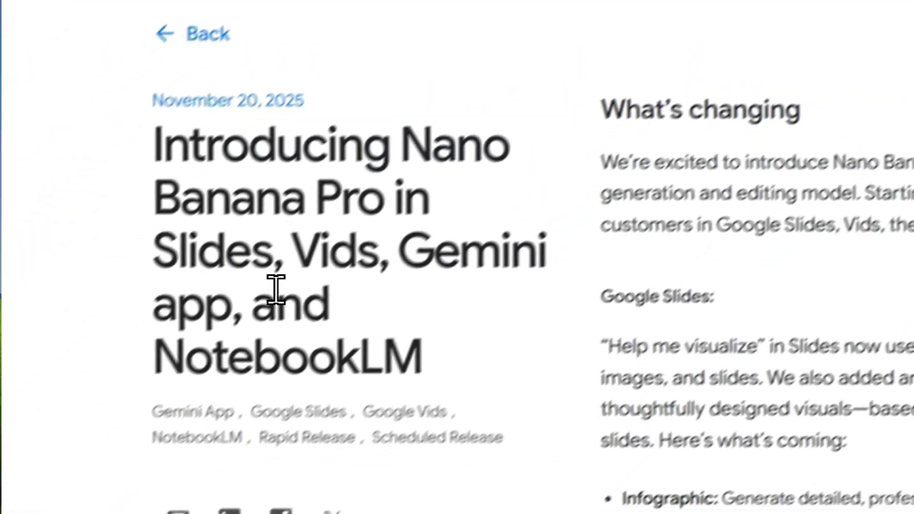
# - Read the Nano Banana Pro rollout post for Slides, Vids, Gemini app and NotebookLM, then return to My CV
pyautogui.click(169, 264)
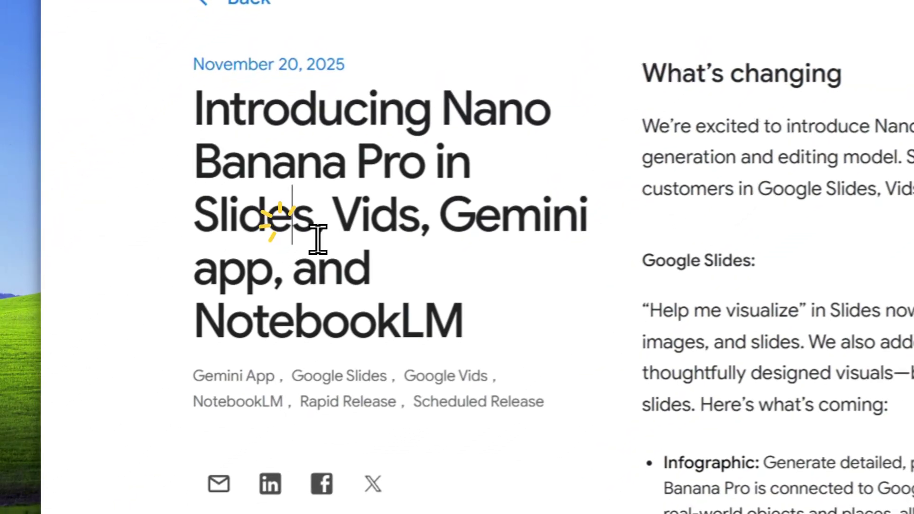
pyautogui.click(355, 221)
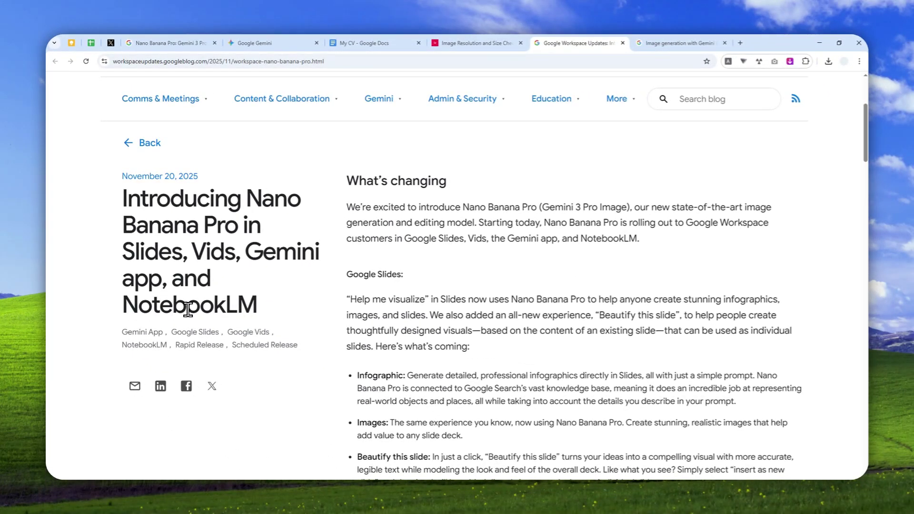
pyautogui.click(361, 43)
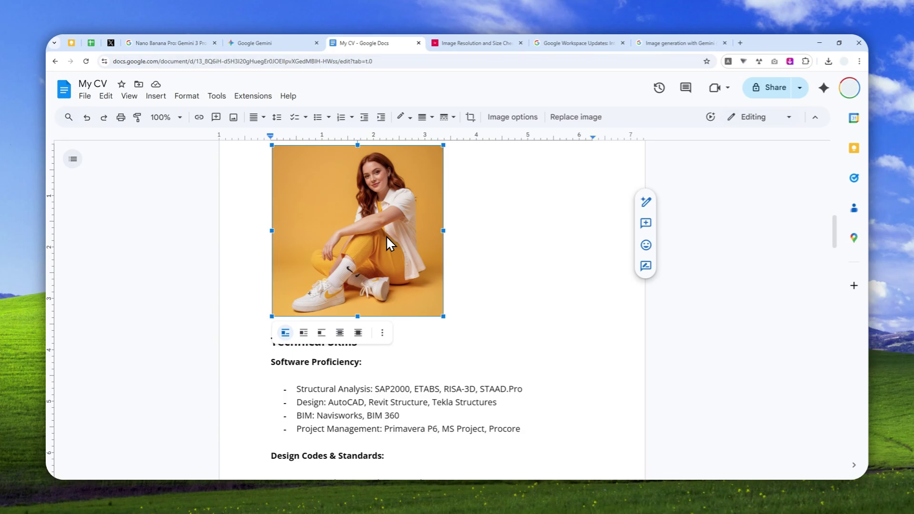
# - Go to docs.google.com/document/u/0/ in a new tab and create a Blank document
pyautogui.click(739, 42)
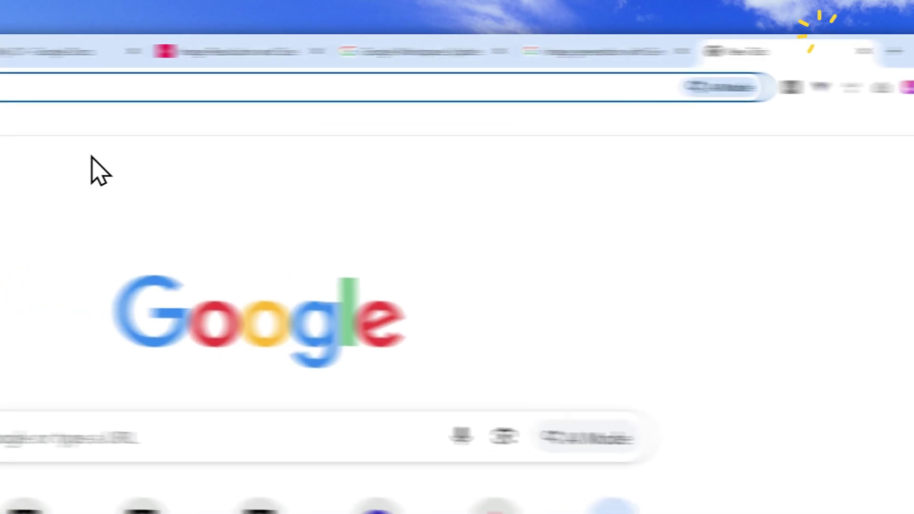
pyautogui.write('docs')
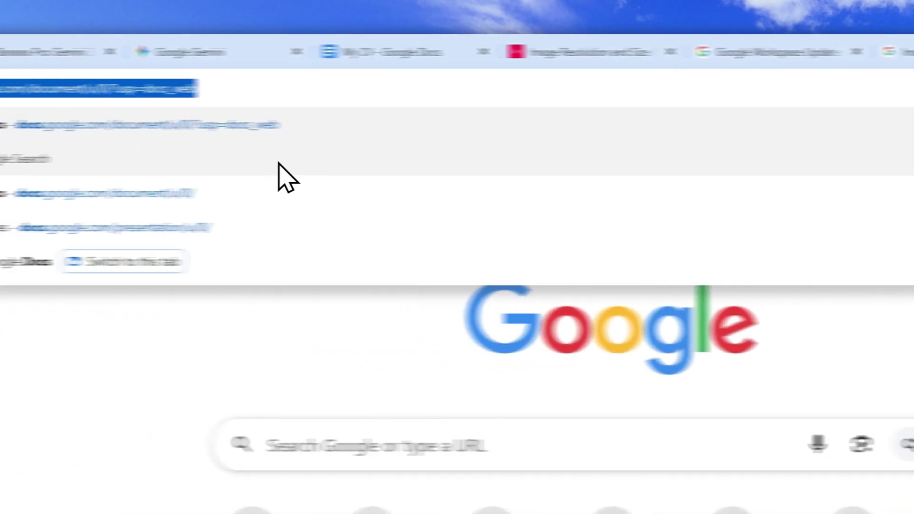
pyautogui.click(218, 130)
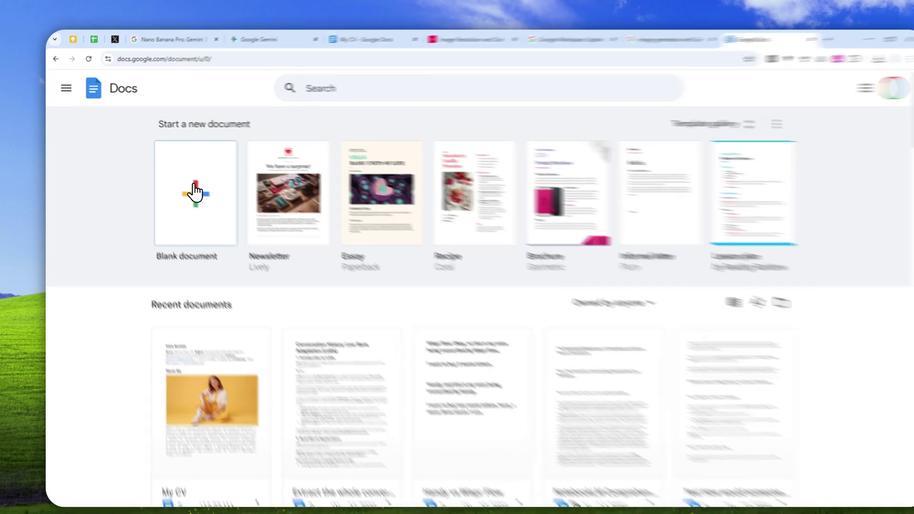
pyautogui.click(186, 186)
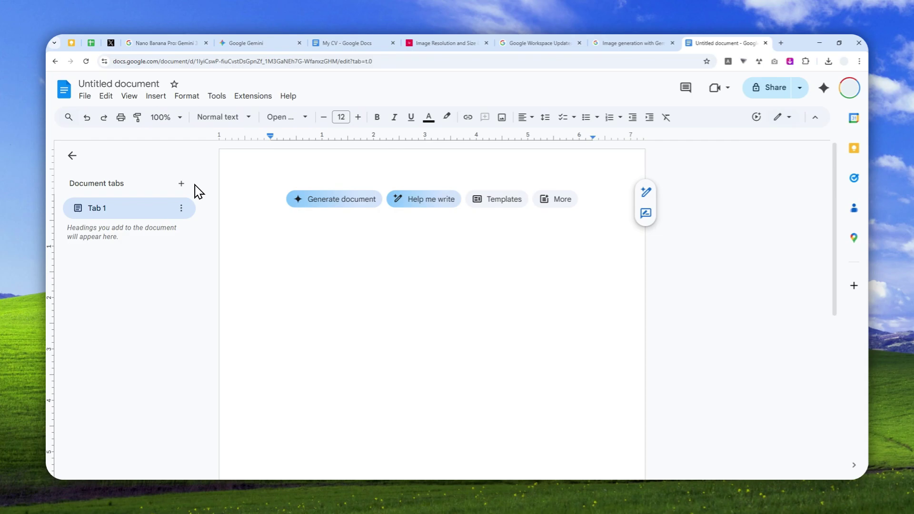
# - Open and close the Ask Gemini panel, then show Insert > Image with Generate an image
pyautogui.click(818, 92)
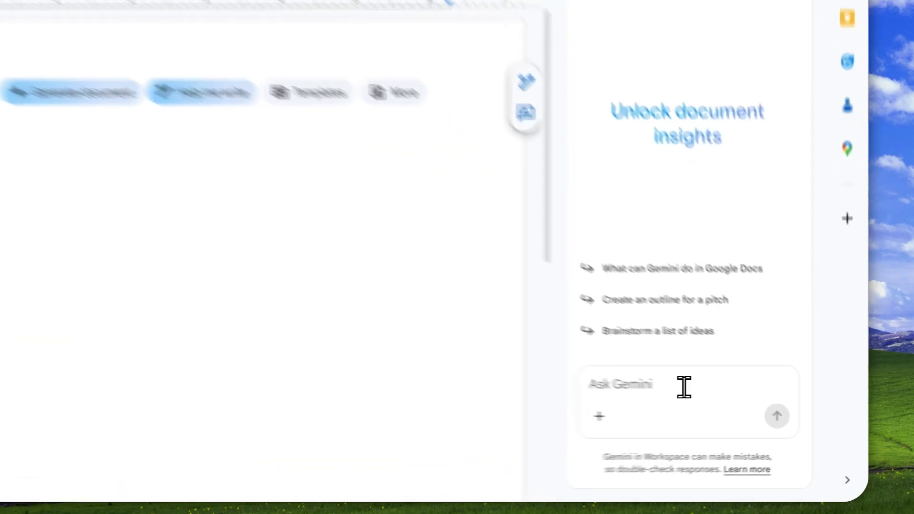
pyautogui.click(705, 400)
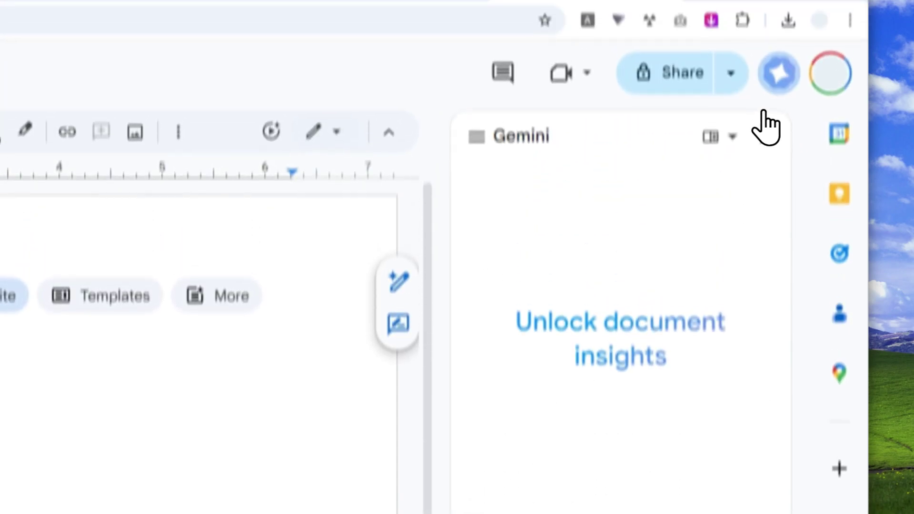
pyautogui.click(777, 73)
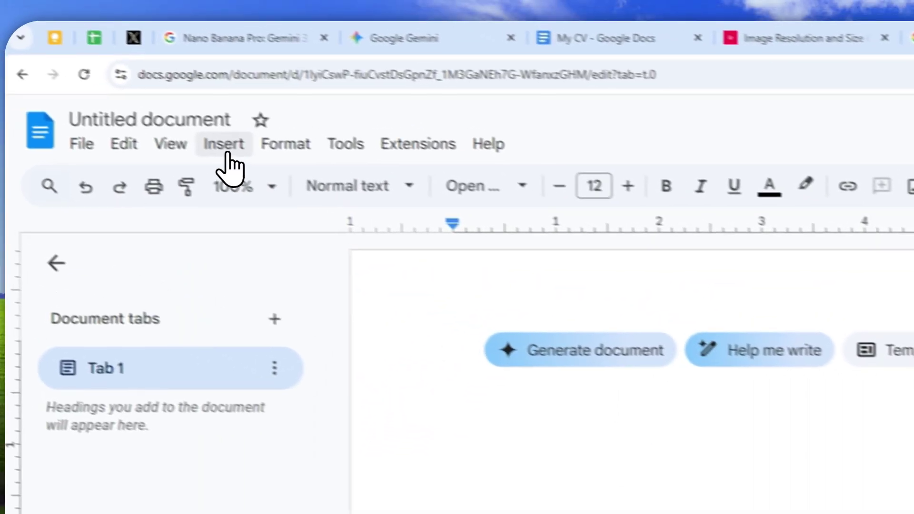
pyautogui.click(230, 146)
pyautogui.moveTo(292, 194)
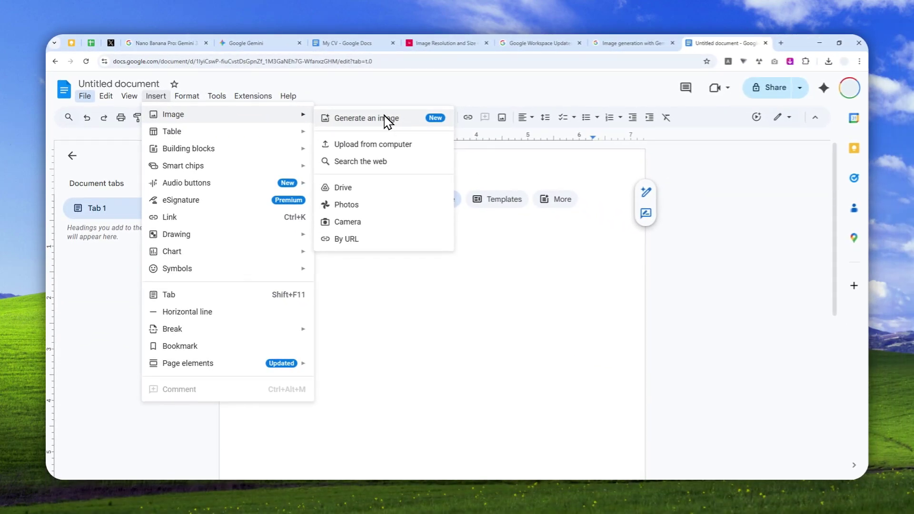
# - Choose Generate an image from the Insert image toolbar dropdown
pyautogui.click(500, 121)
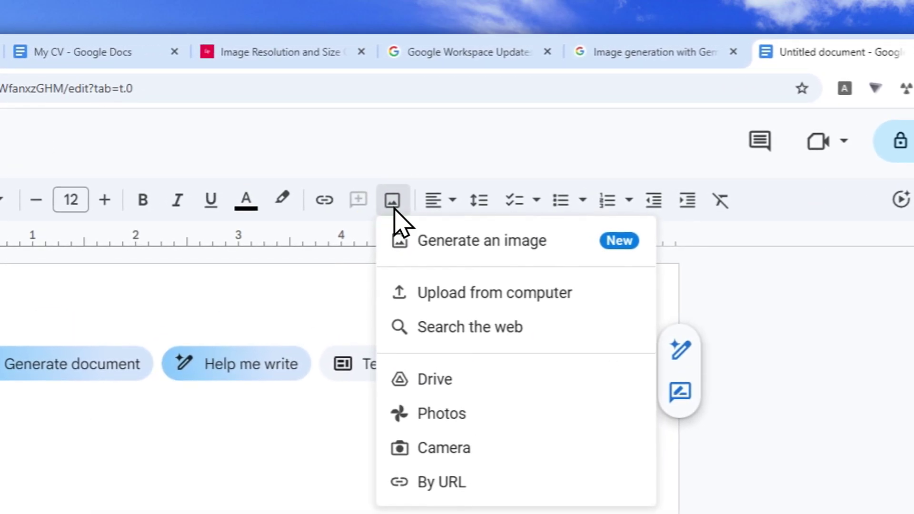
pyautogui.click(436, 241)
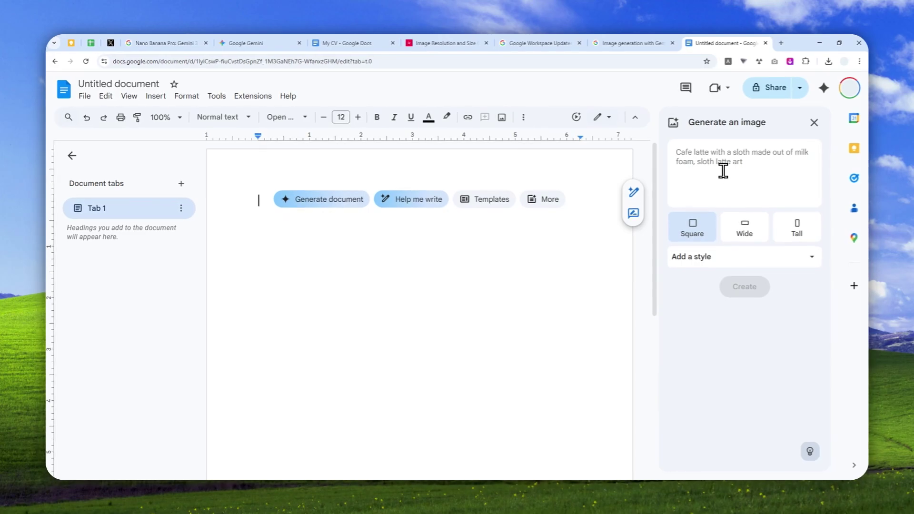
# - Paste the telekinesis playing-cards prompt, keep the Square shape with no style, and create the image
pyautogui.rightClick(698, 160)
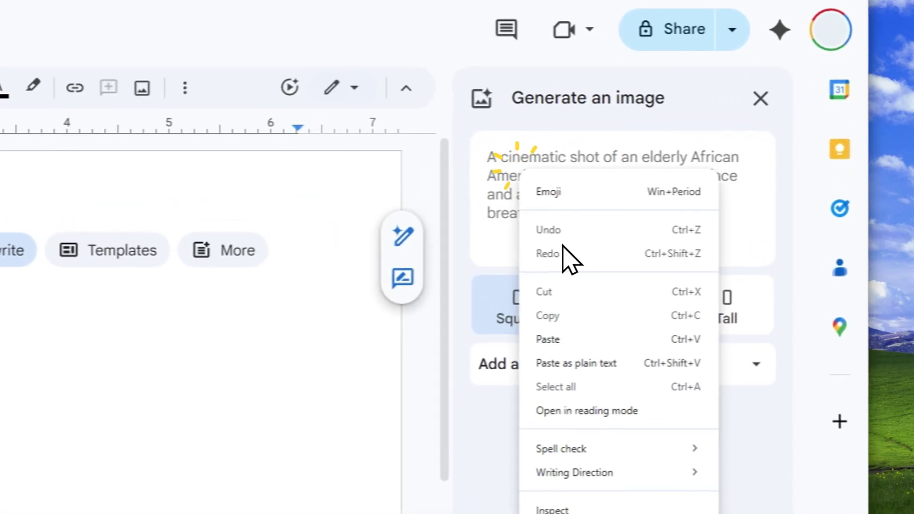
pyautogui.click(576, 341)
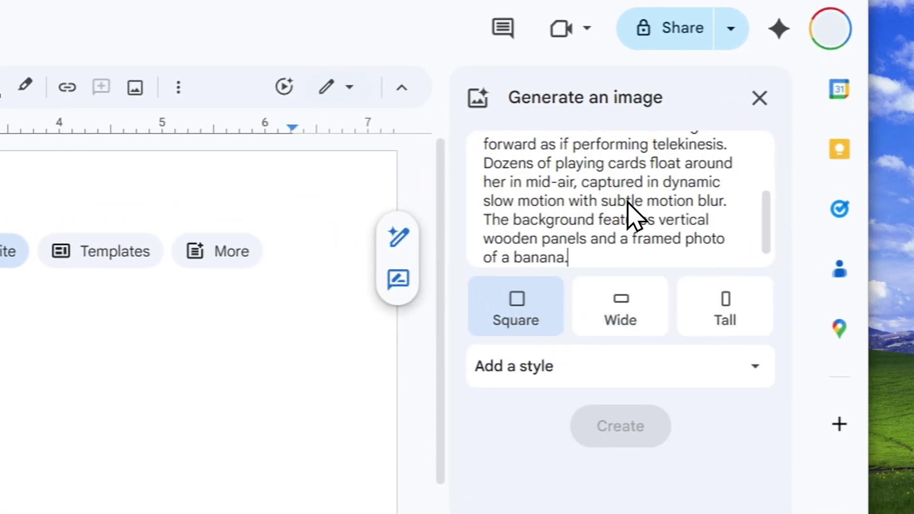
pyautogui.click(621, 317)
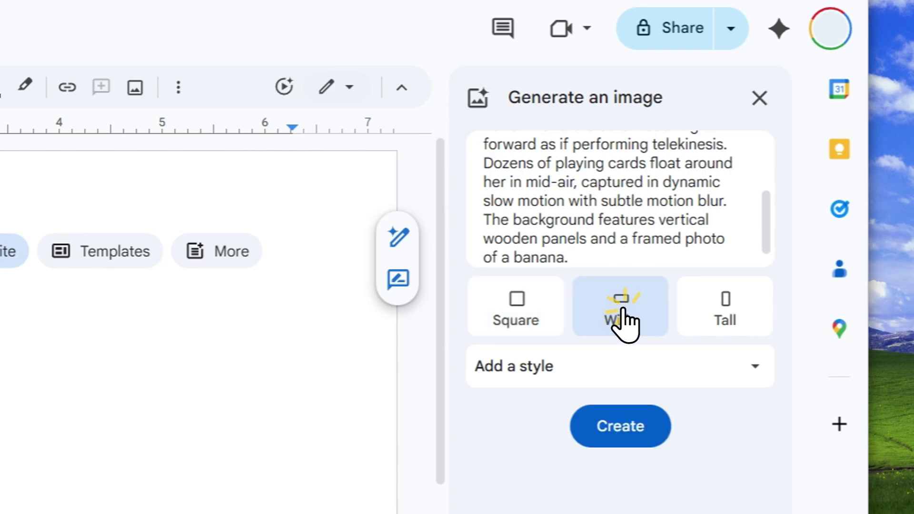
pyautogui.click(534, 315)
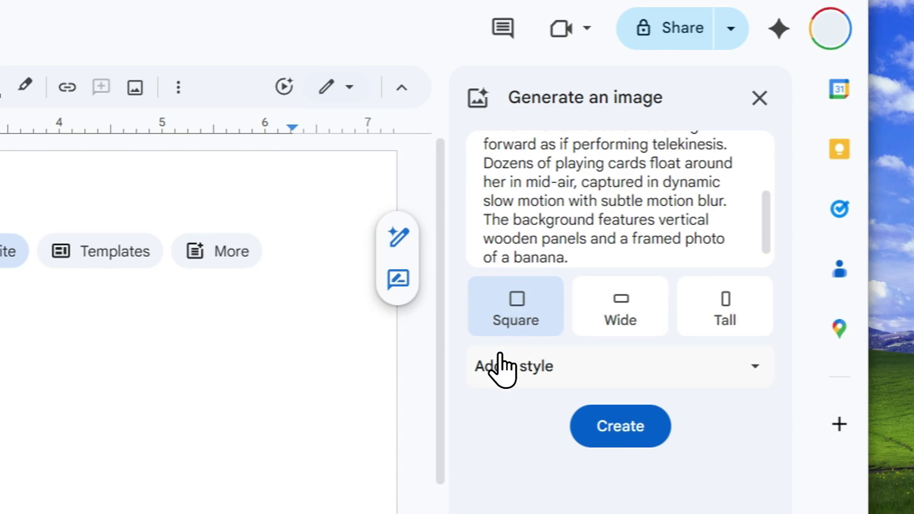
pyautogui.click(512, 367)
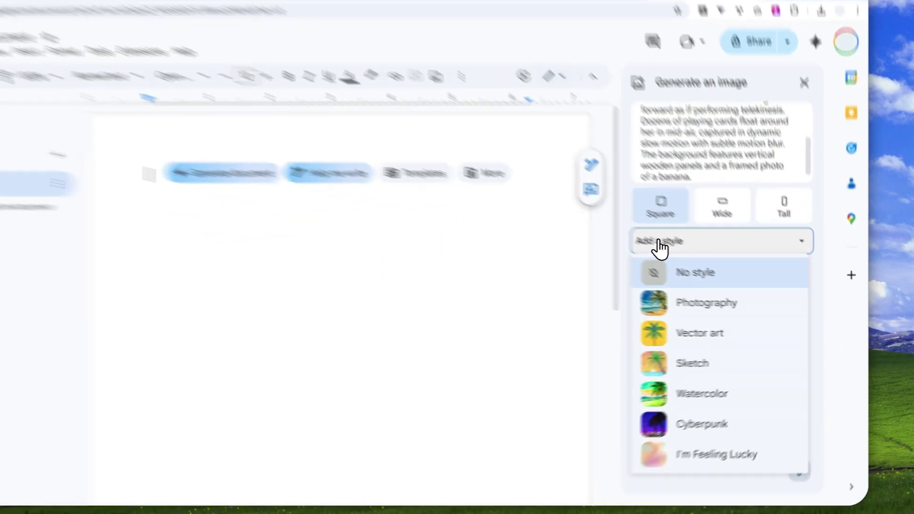
pyautogui.click(692, 262)
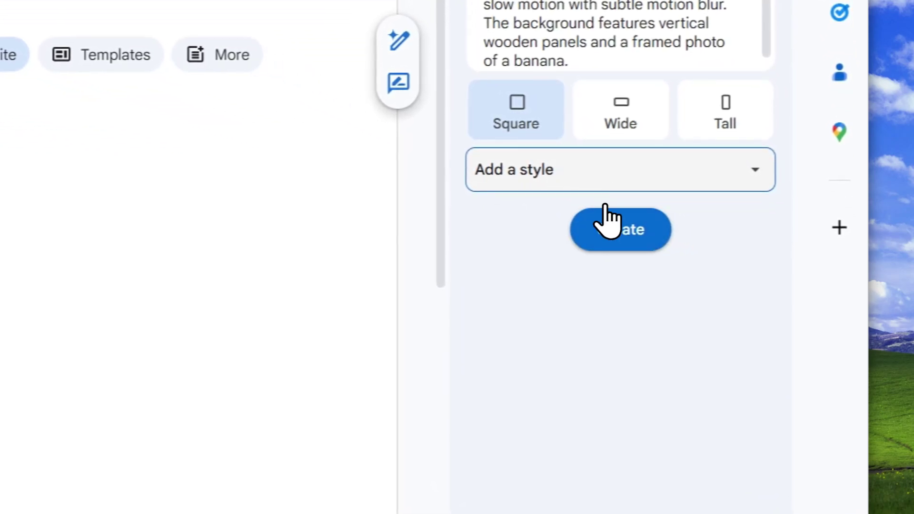
pyautogui.click(604, 212)
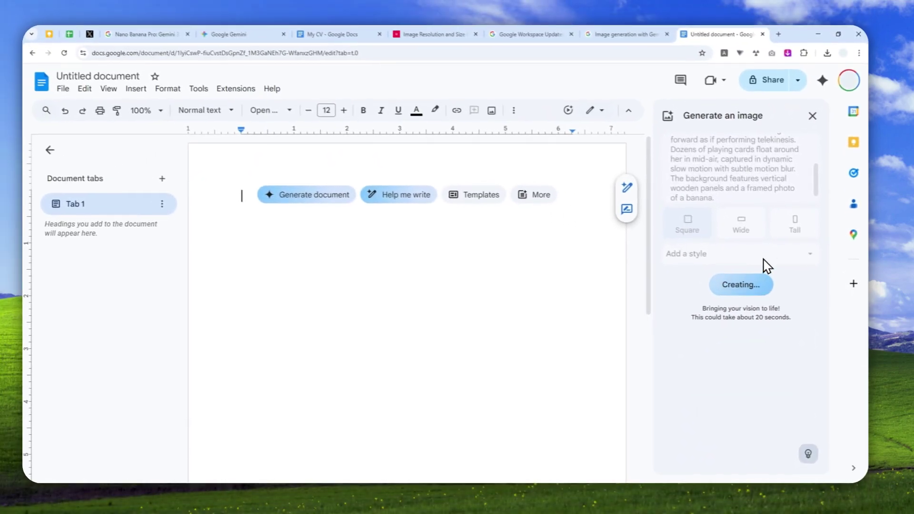
# - Insert the first generated image, a red-haired woman among floating cards, into the document
pyautogui.moveTo(735, 327)
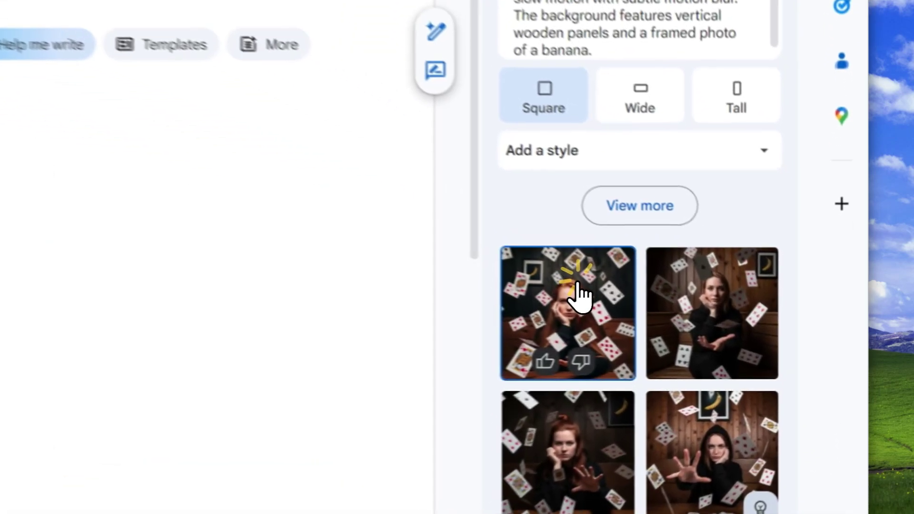
pyautogui.click(683, 316)
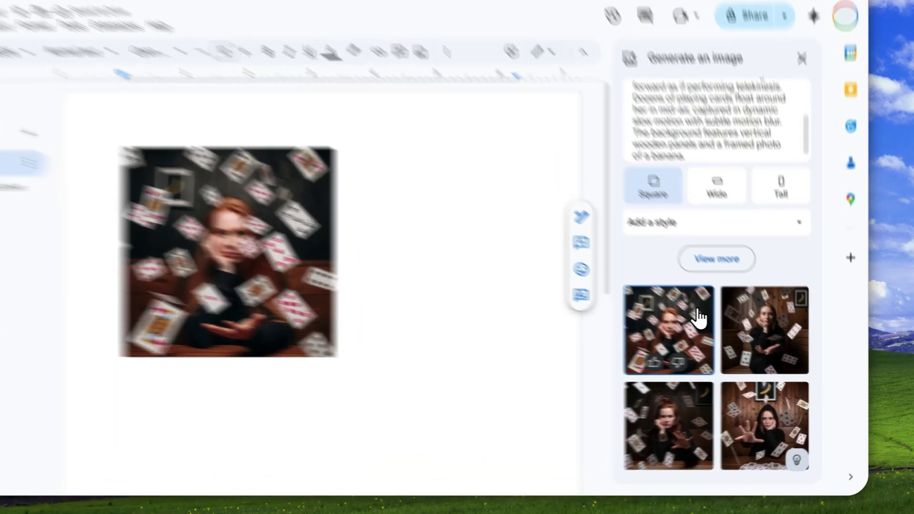
# - Open the browser and document image menus, then close them without choosing anything
pyautogui.rightClick(701, 326)
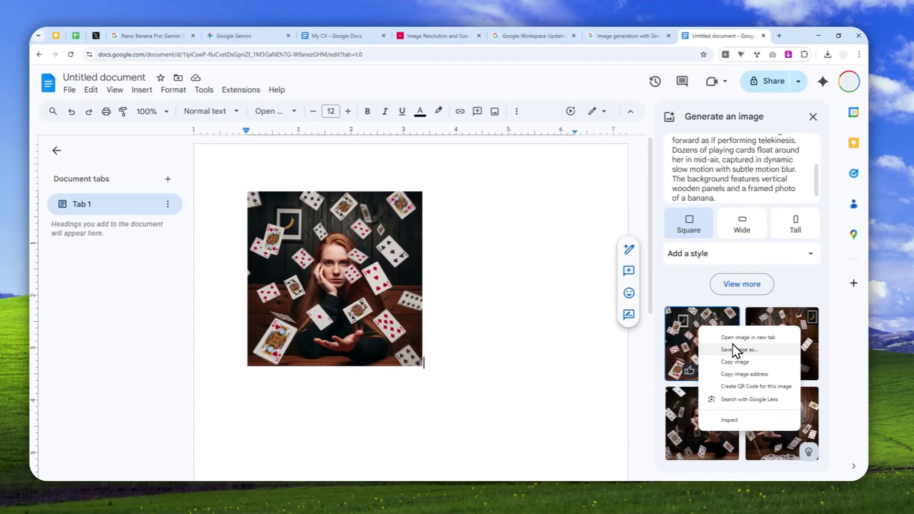
pyautogui.press('Escape')
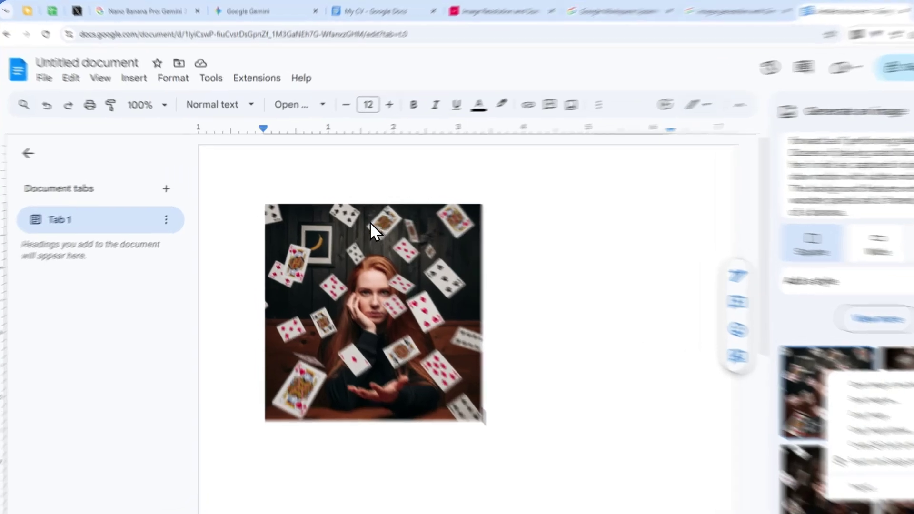
pyautogui.rightClick(343, 213)
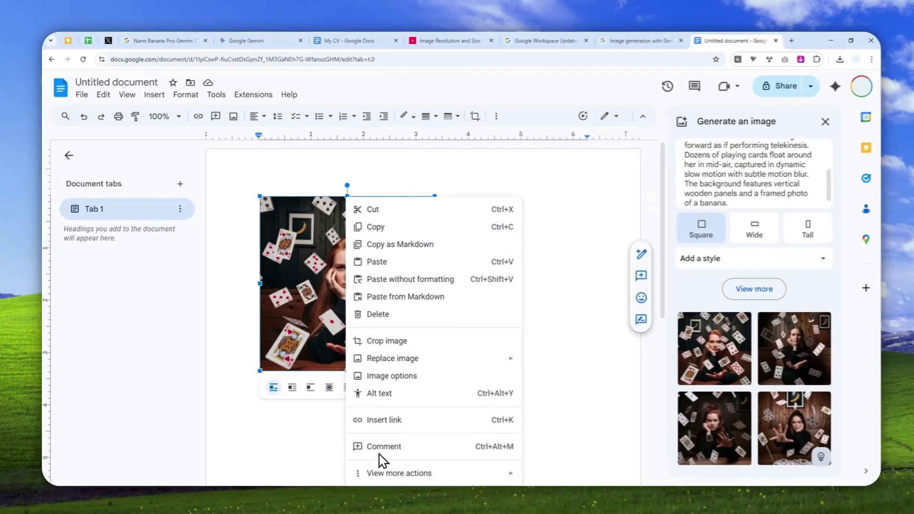
pyautogui.moveTo(373, 471)
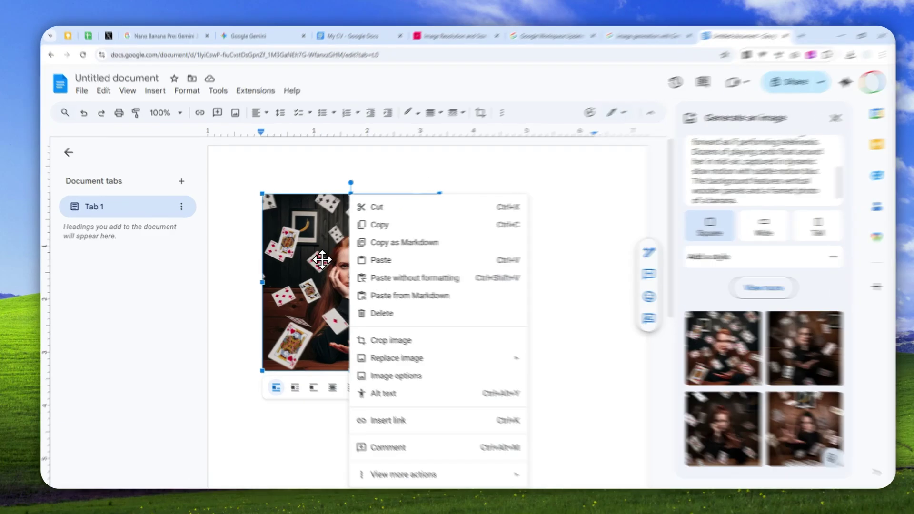
pyautogui.click(321, 254)
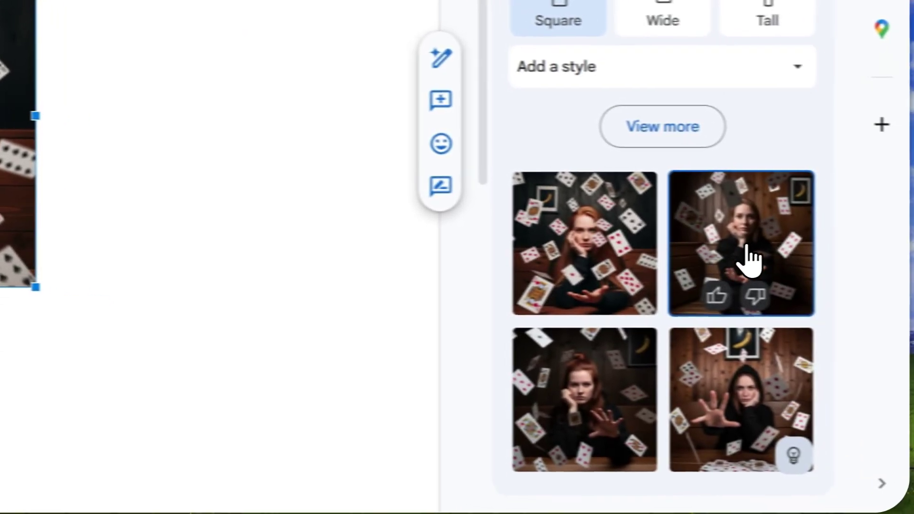
# - Swap in the second generated image, with wooden panels behind the woman, and enlarge it to page width
pyautogui.click(700, 261)
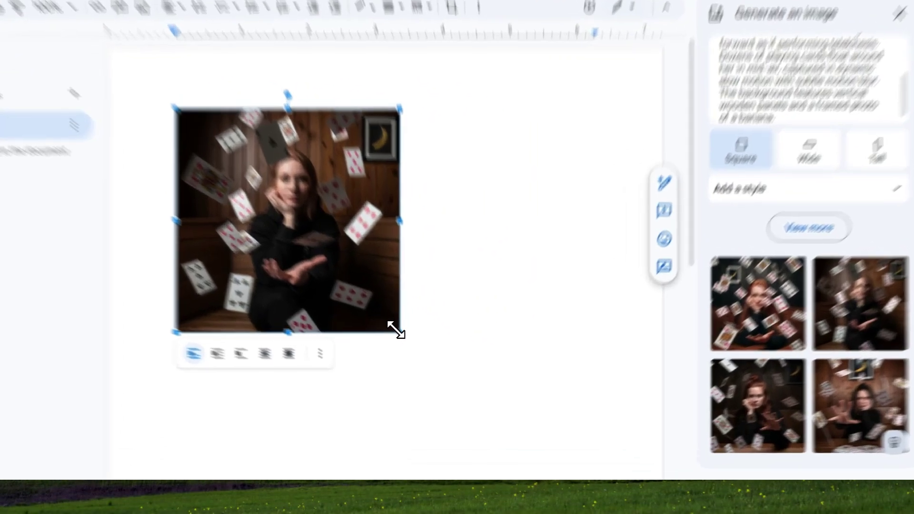
pyautogui.moveTo(431, 366); pyautogui.dragTo(564, 451)
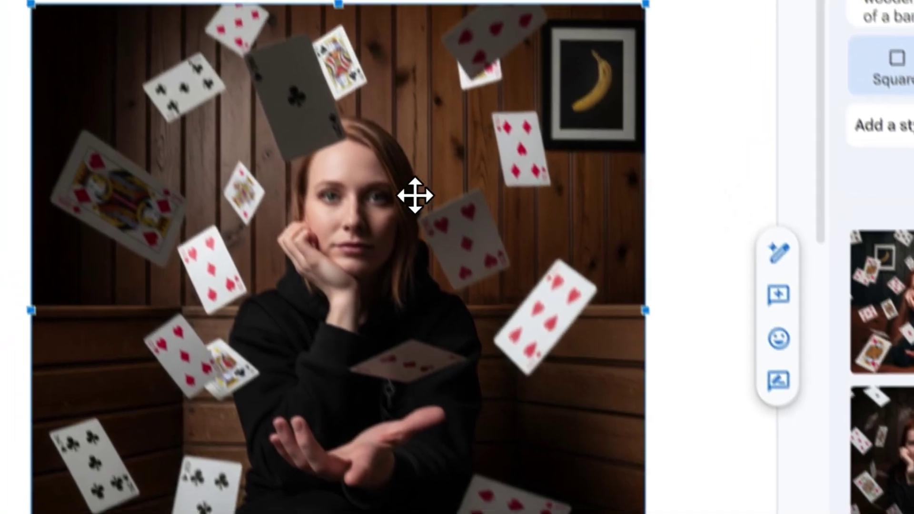
pyautogui.scroll(-2, 415, 195)
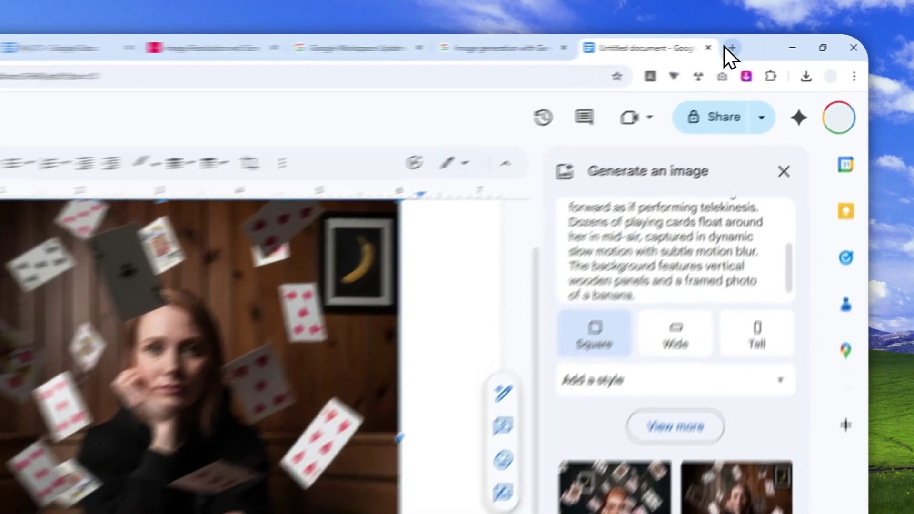
# - Open gemini.google.com/app in a new tab, then return to the Untitled document
pyautogui.click(781, 43)
pyautogui.write('ge')
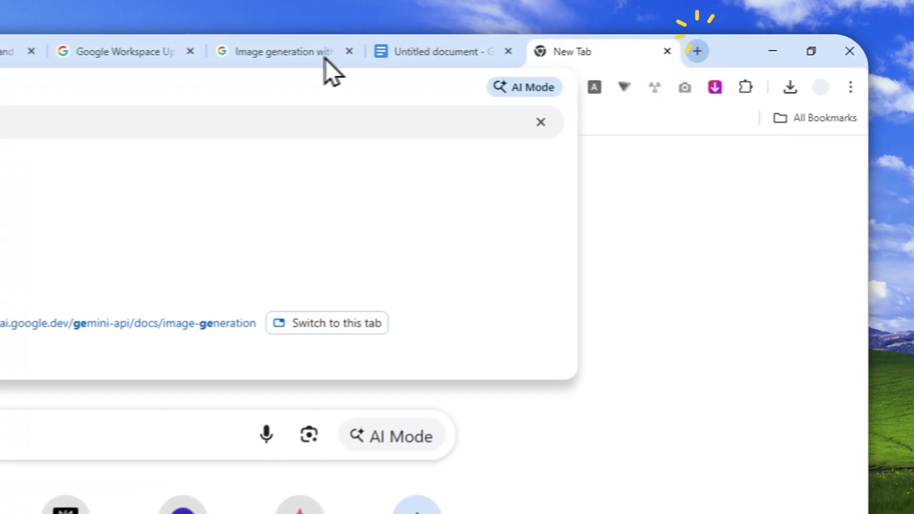
pyautogui.click(164, 87)
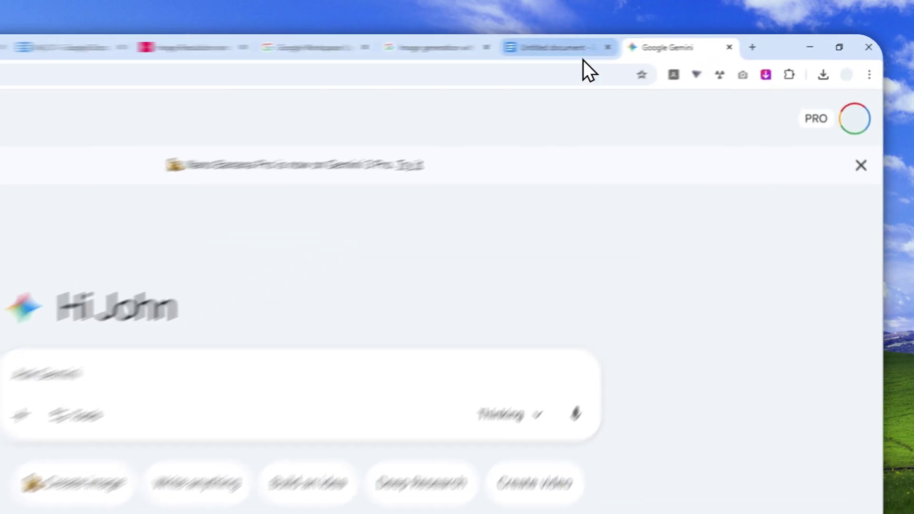
pyautogui.click(647, 43)
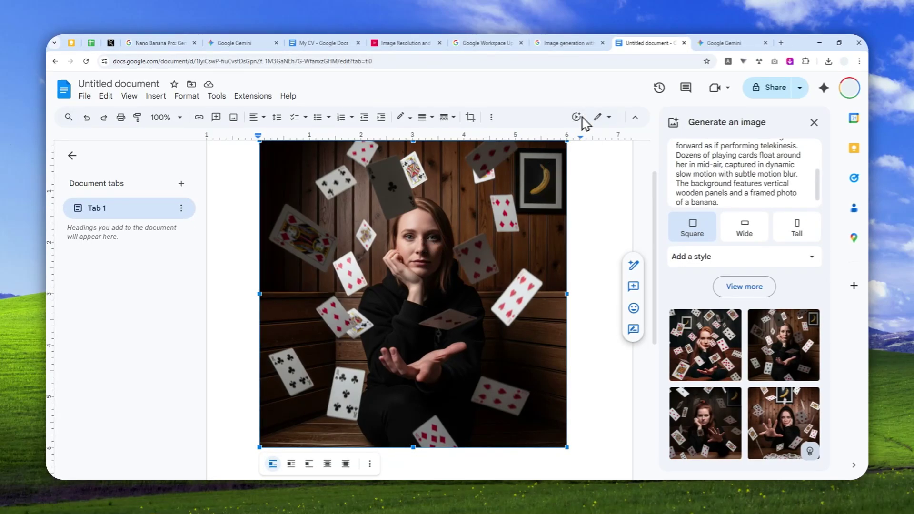
pyautogui.click(724, 42)
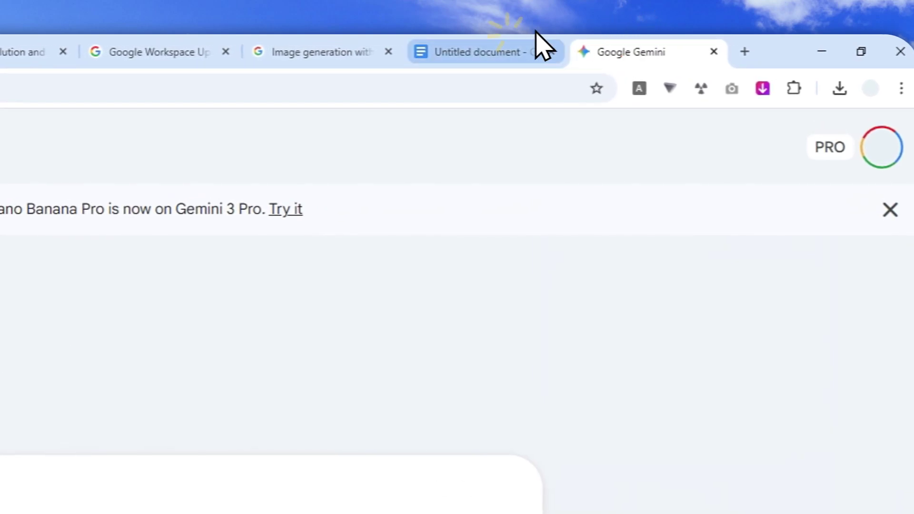
pyautogui.click(543, 47)
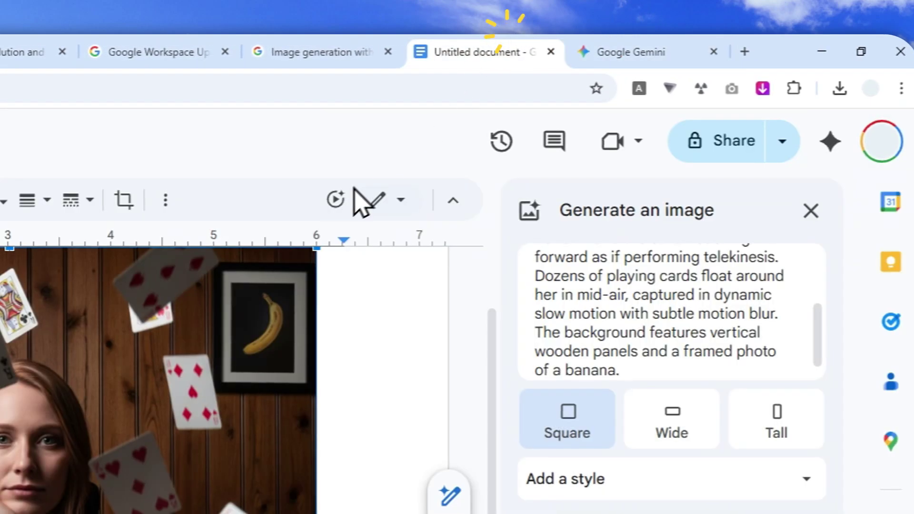